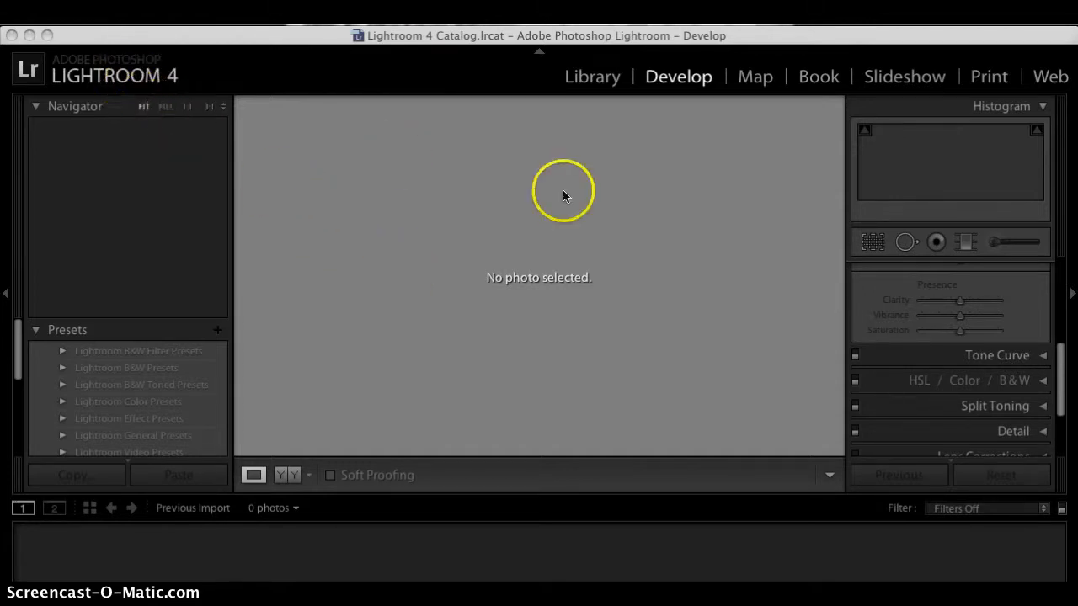
- Start a photo import from the Library module with the Downloads folder as the source, and browse to the outdoor group shots
left_click(598, 81)
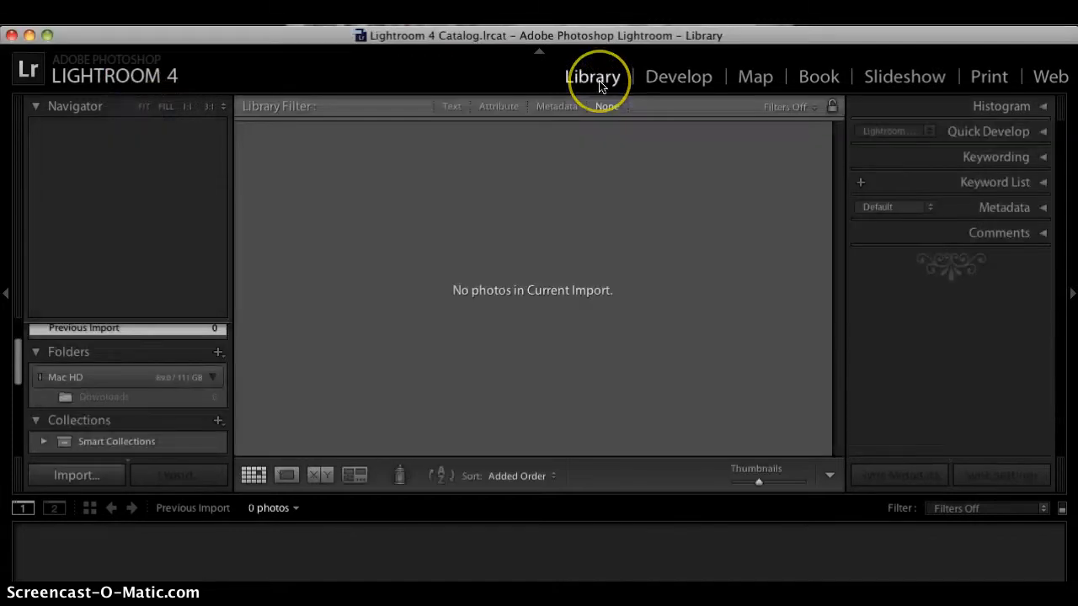
left_click(94, 477)
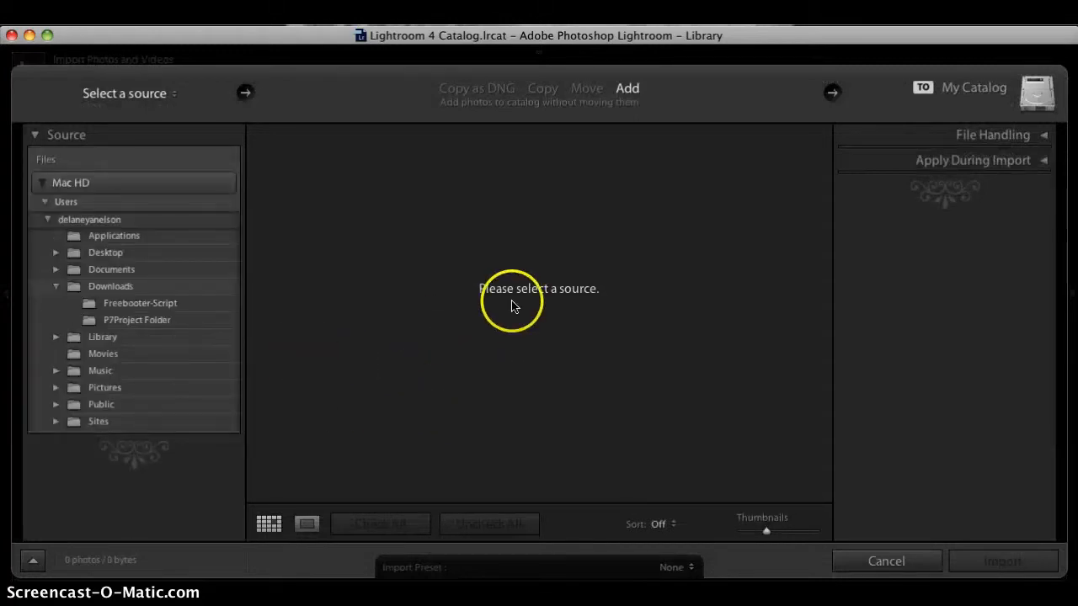
left_click(117, 287)
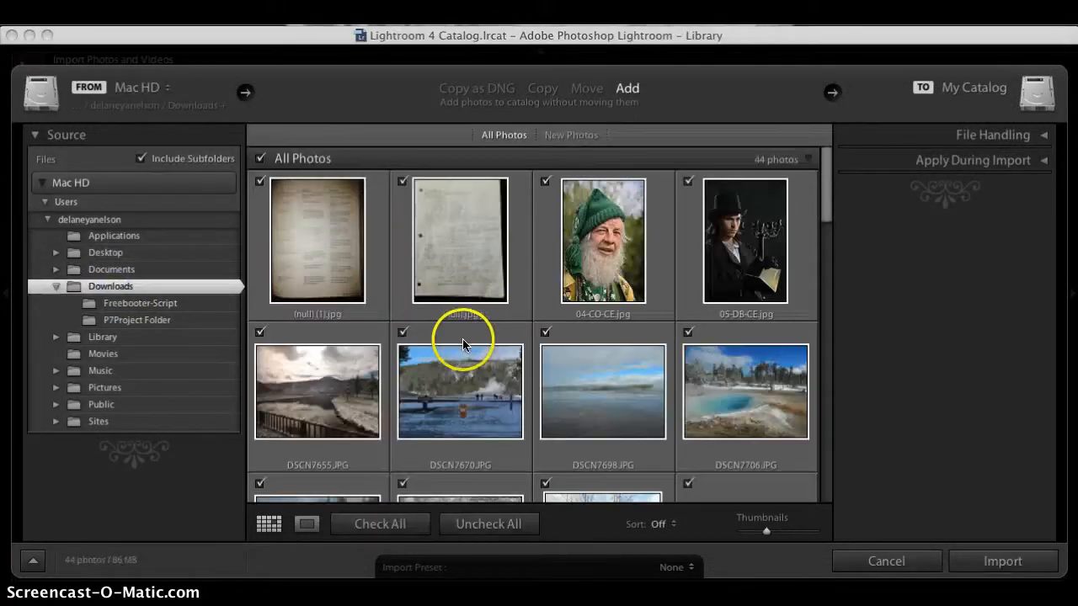
scroll(560, 315, "down", 5)
scroll(559, 320, "down", 5)
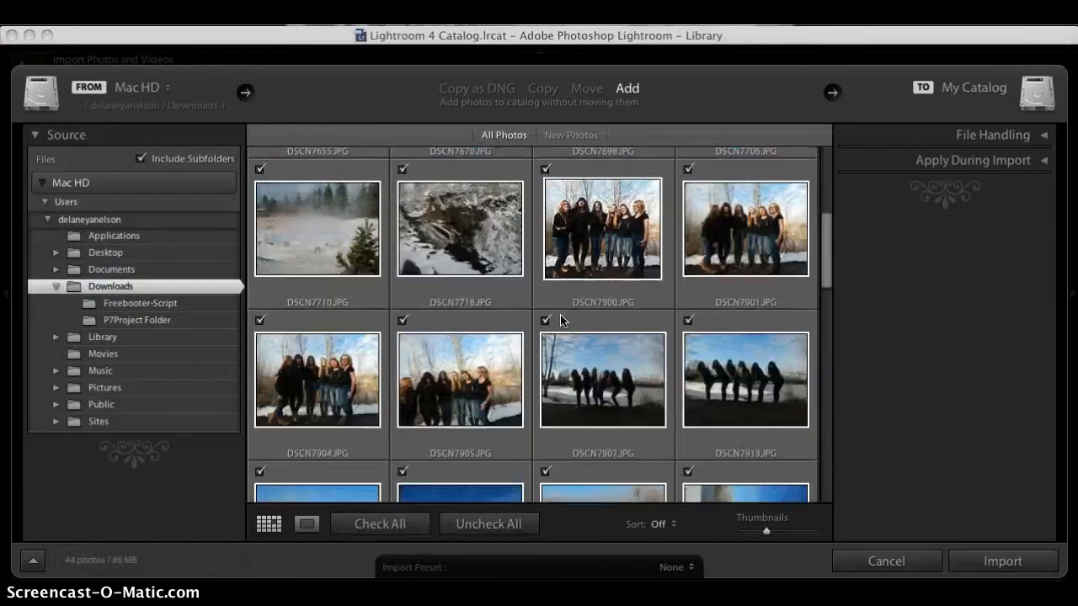
- Exclude all photos from the import, include only DSCN7930.JPG, and import it into the catalog
left_click(503, 522)
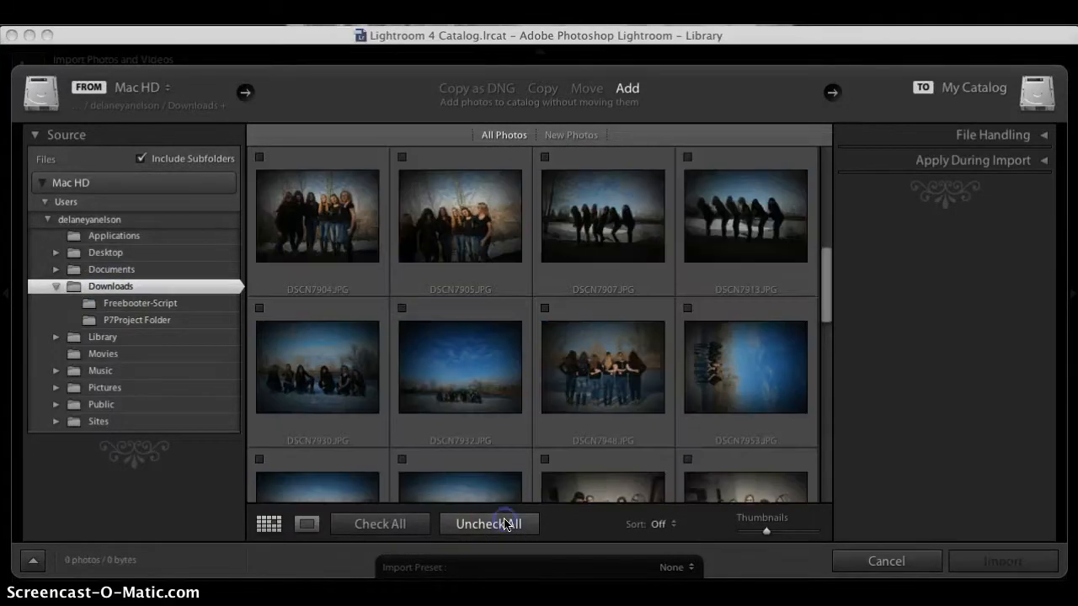
left_click(320, 308)
scroll(320, 307, "down", 2)
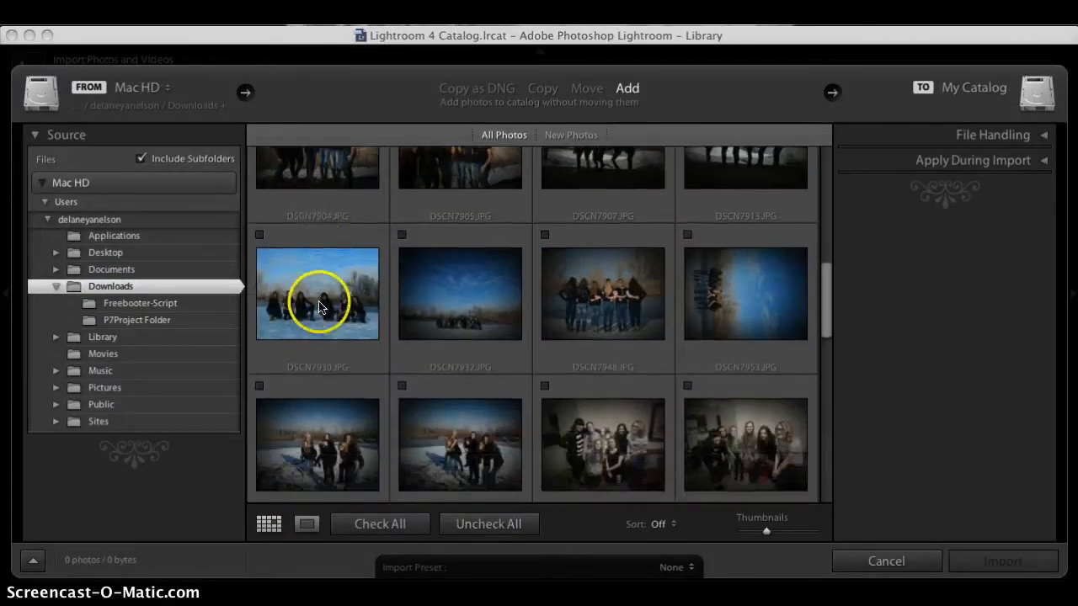
left_click(259, 234)
left_click(990, 568)
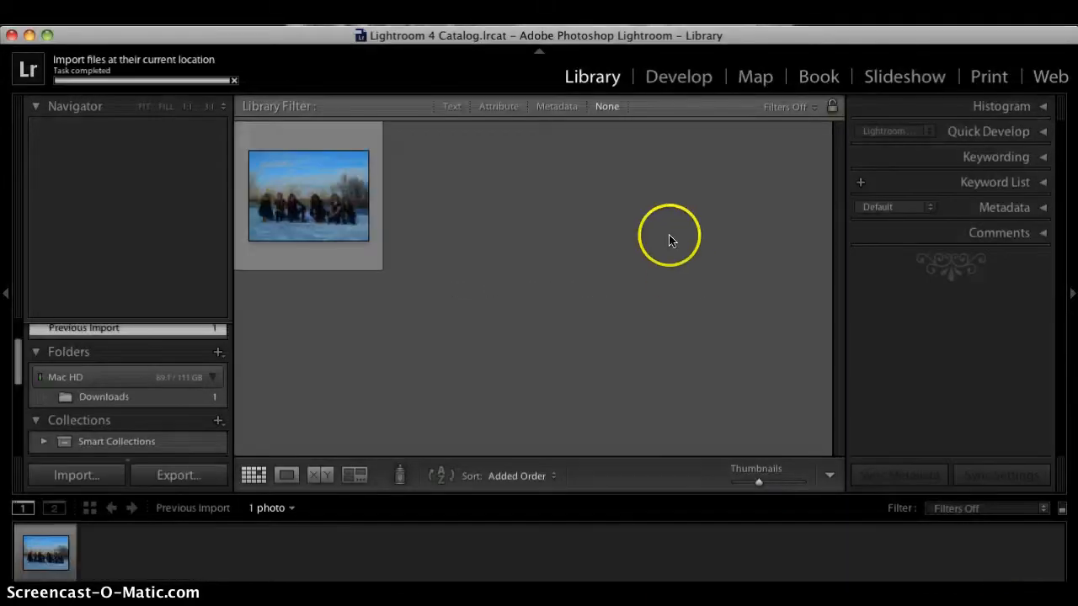
- Open the imported photo DSCN7930.JPG in the Develop module
left_click(695, 80)
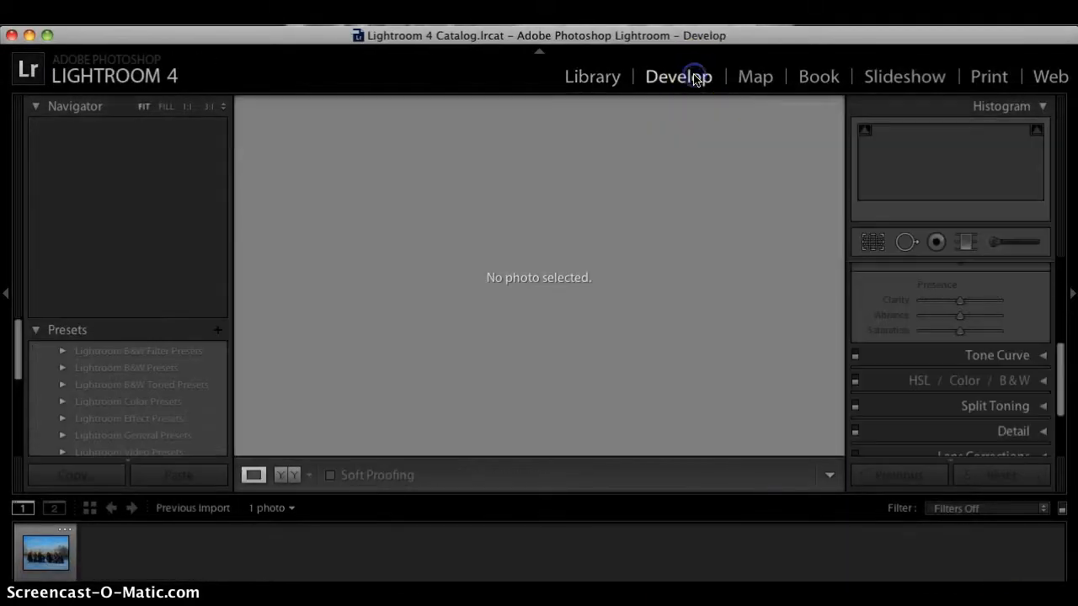
left_click(64, 544)
left_click(64, 544)
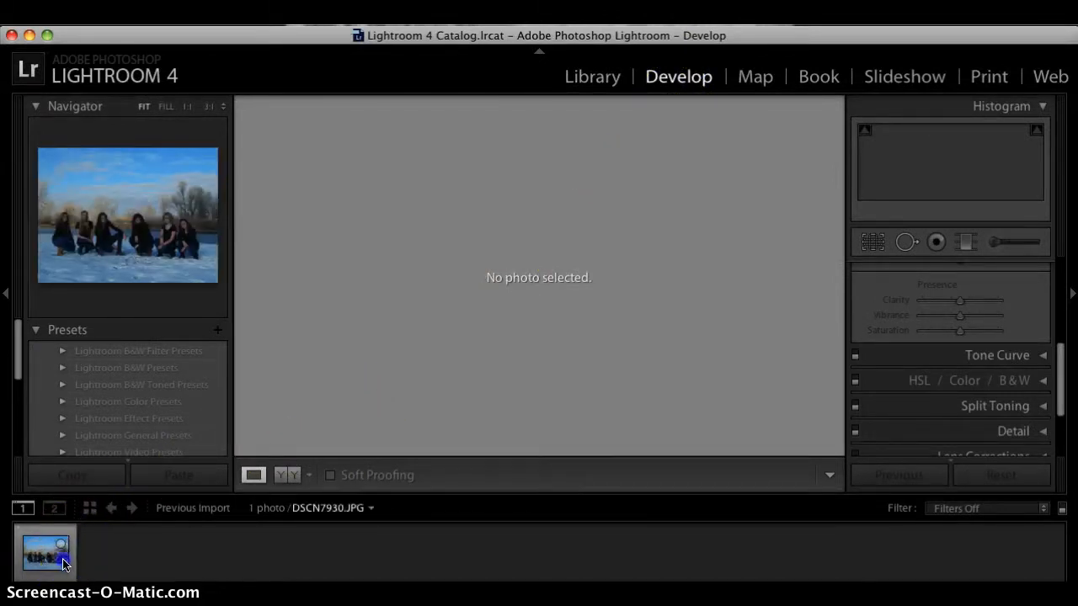
left_click(470, 373)
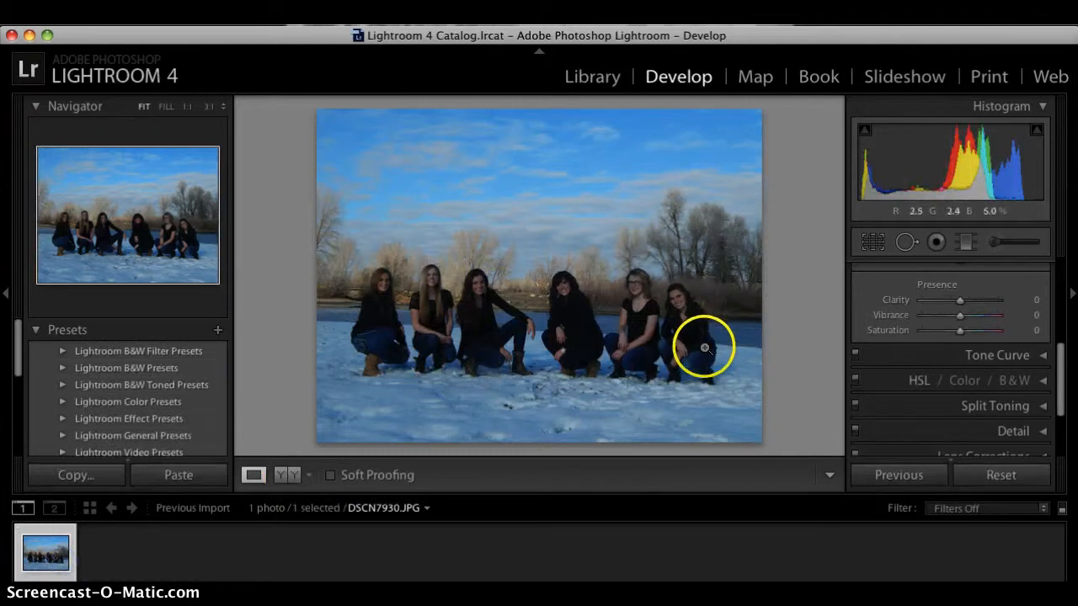
- Try raising the photo's overall Exposure to +1.20, and reset it to 0
scroll(958, 379, "up", 5)
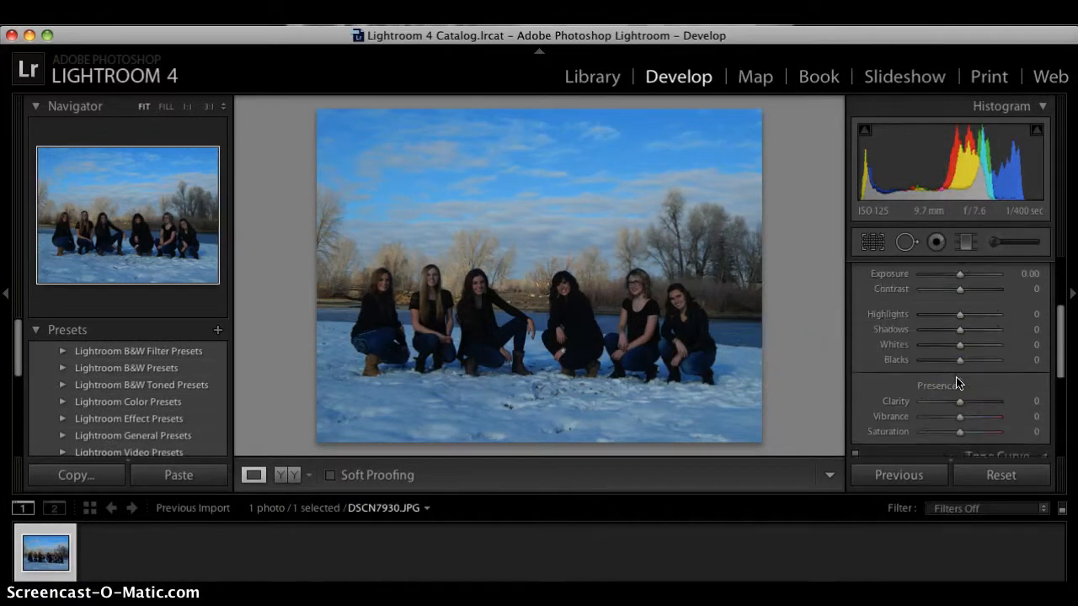
scroll(957, 383, "up", 3)
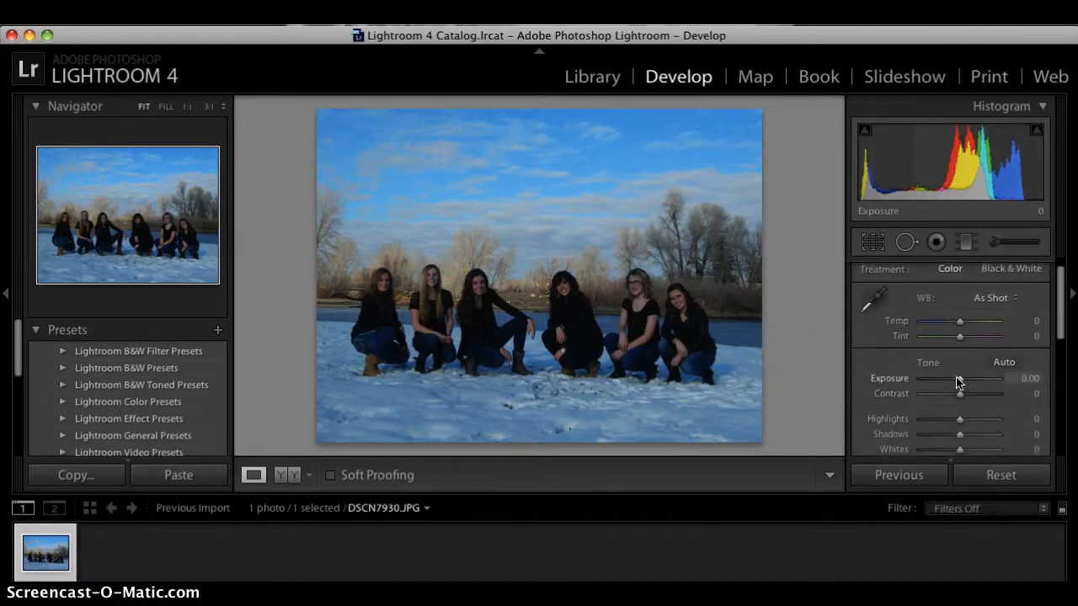
scroll(957, 383, "up", 2)
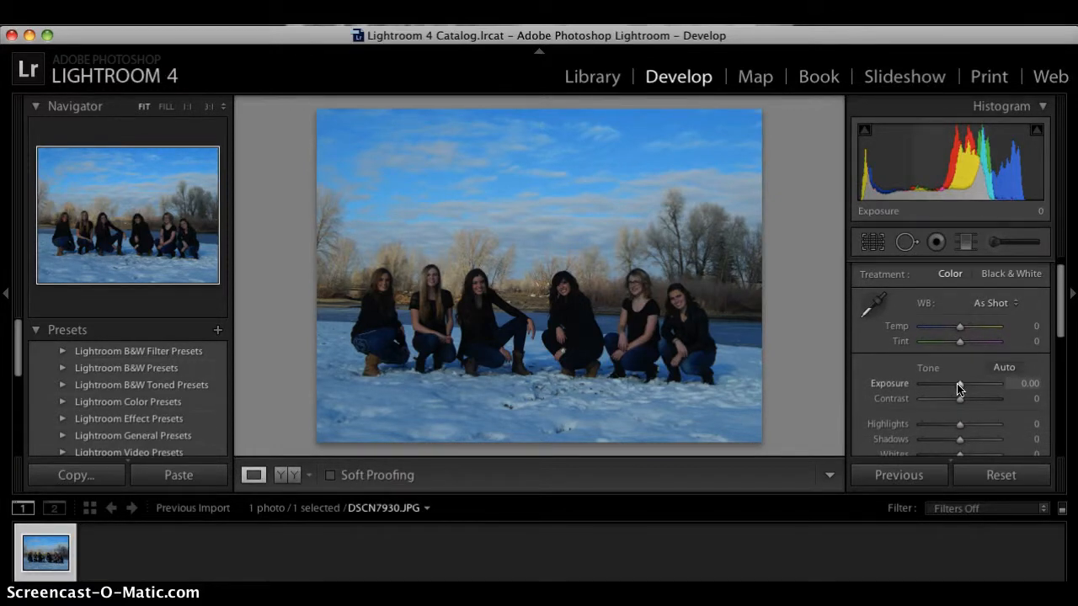
left_click_drag(961, 385, 970, 386)
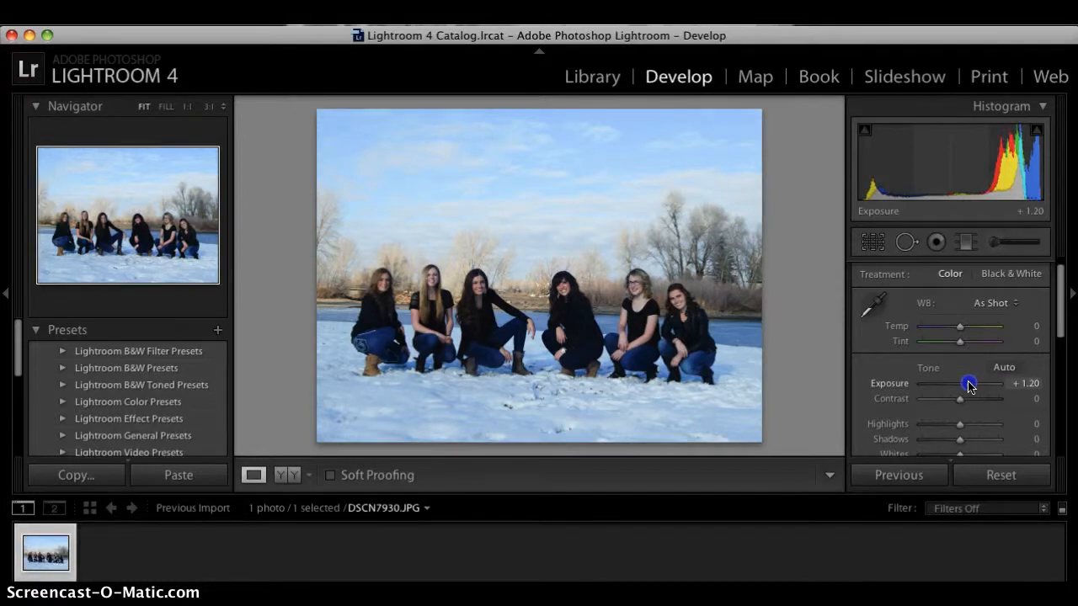
left_click_drag(968, 386, 960, 387)
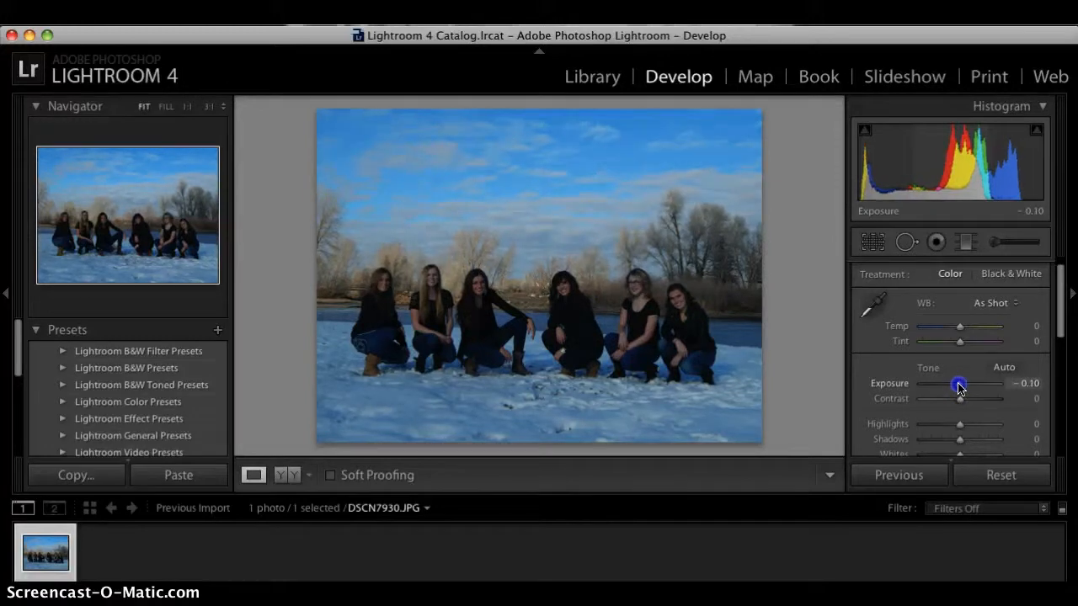
double_click(960, 386)
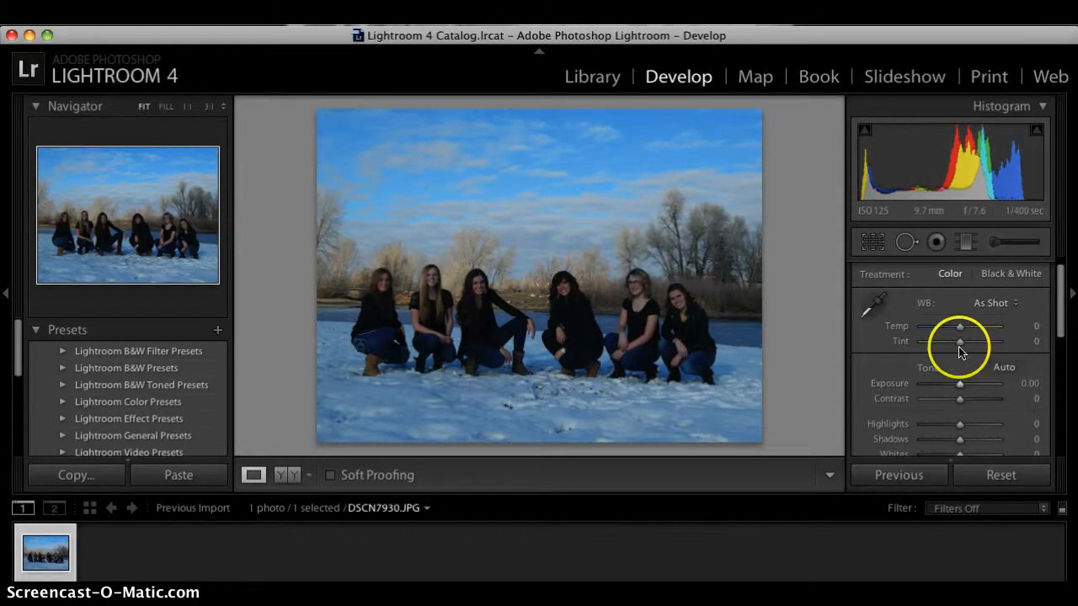
- Warm the photo's white balance by setting Temp to +11
left_click_drag(959, 328, 964, 331)
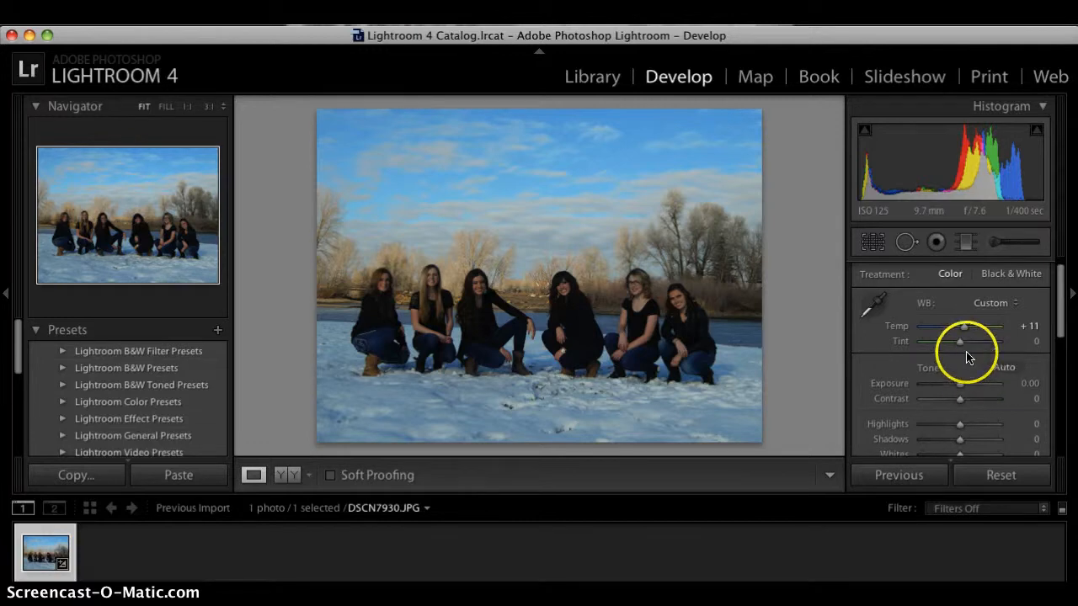
- Activate the Adjustment Brush with Auto Mask on and set its brush size to 5.6
left_click(993, 244)
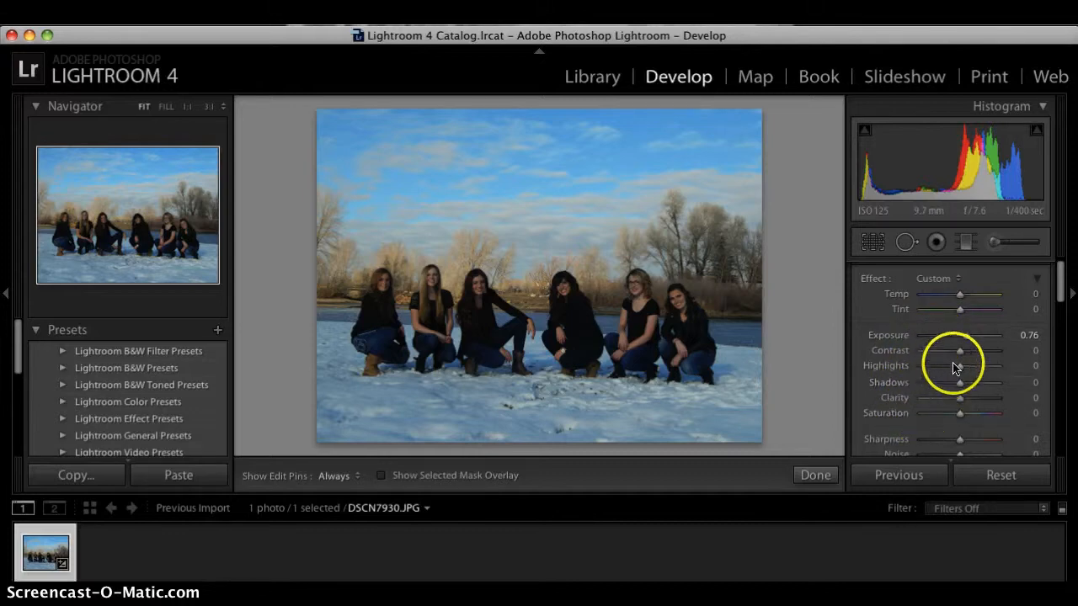
left_click(968, 340)
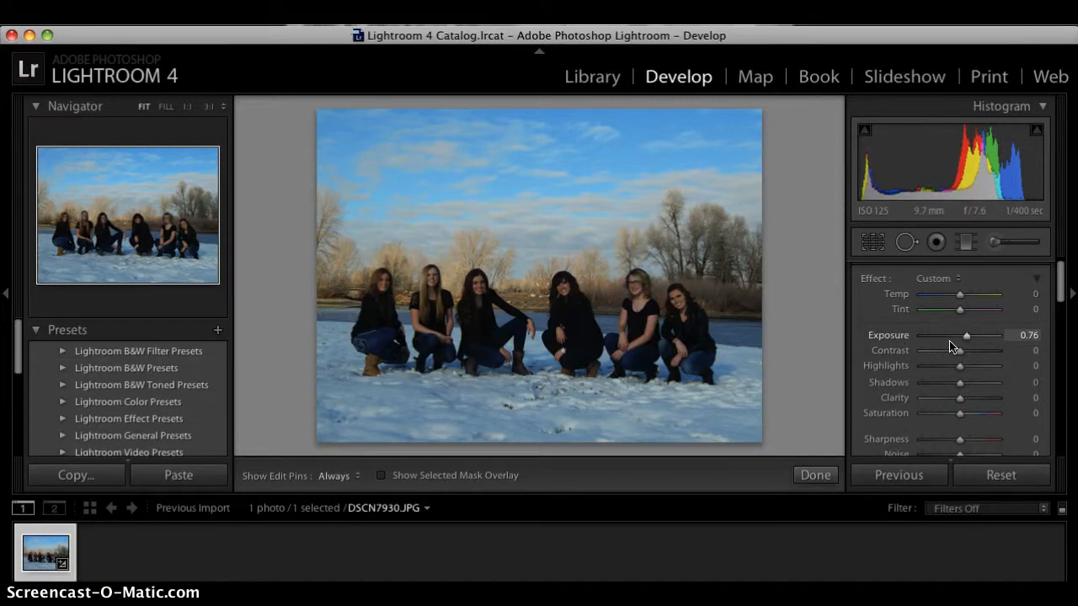
scroll(952, 345, "down", 2)
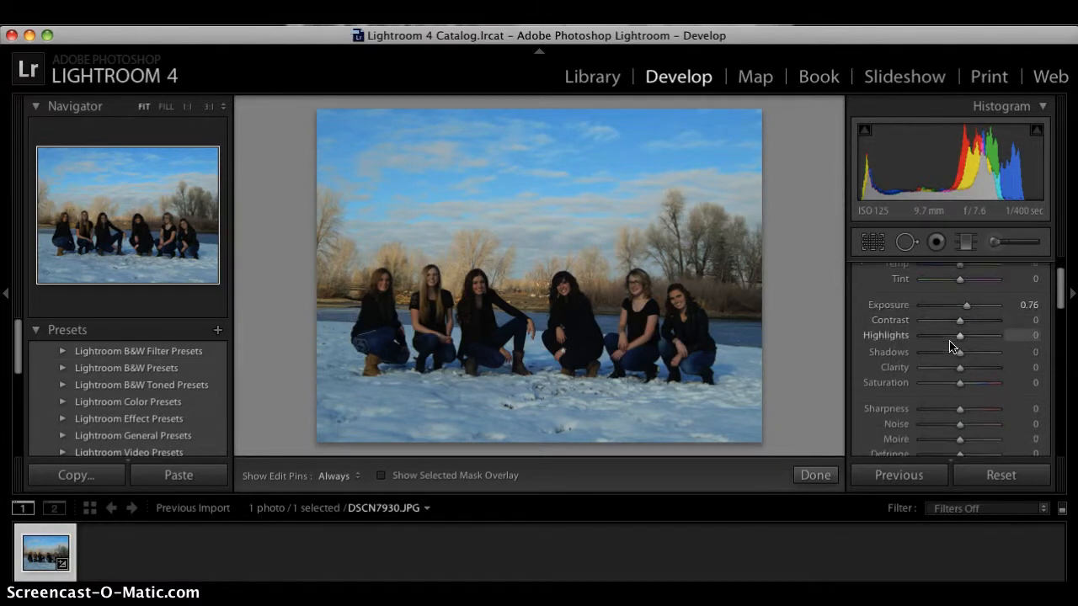
scroll(951, 345, "down", 2)
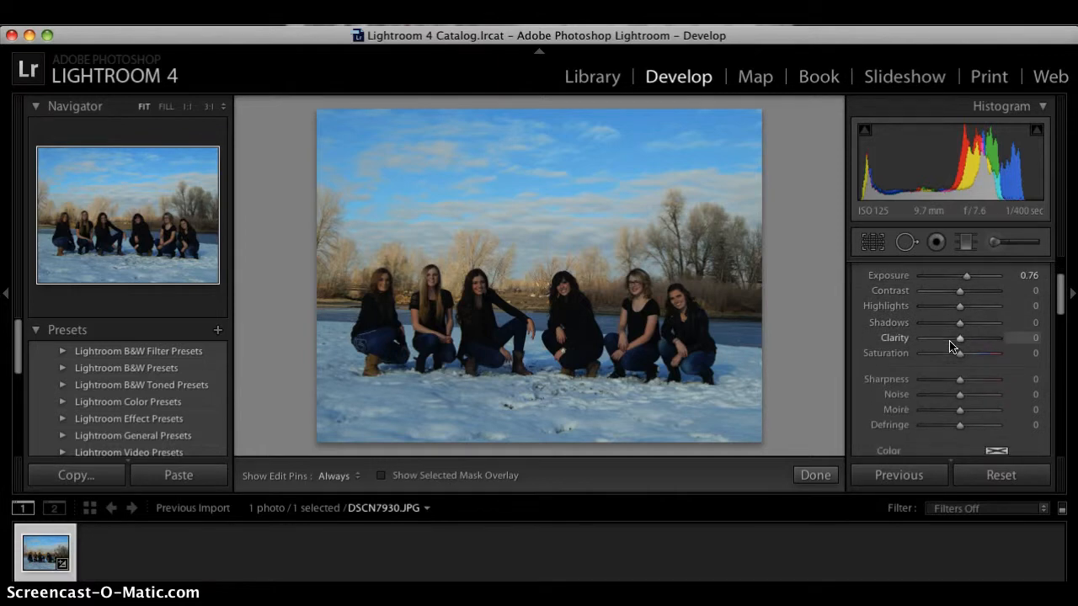
scroll(952, 345, "down", 1)
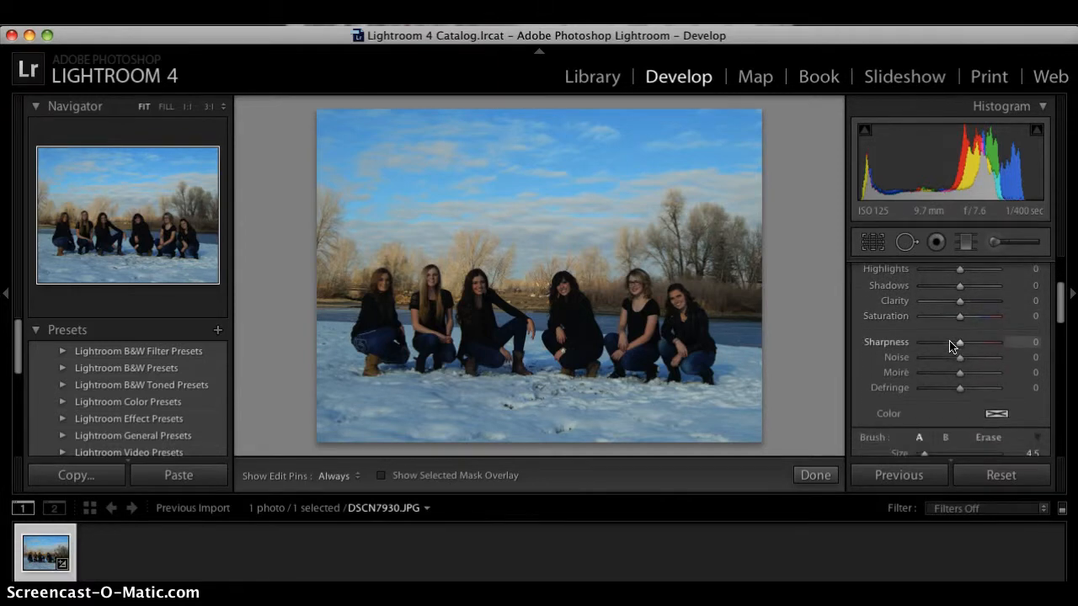
scroll(949, 345, "down", 6)
scroll(950, 345, "down", 1)
left_click(926, 338)
mouse_move(925, 338)
left_mouse_down()
mouse_move(981, 334)
mouse_move(934, 342)
left_mouse_up()
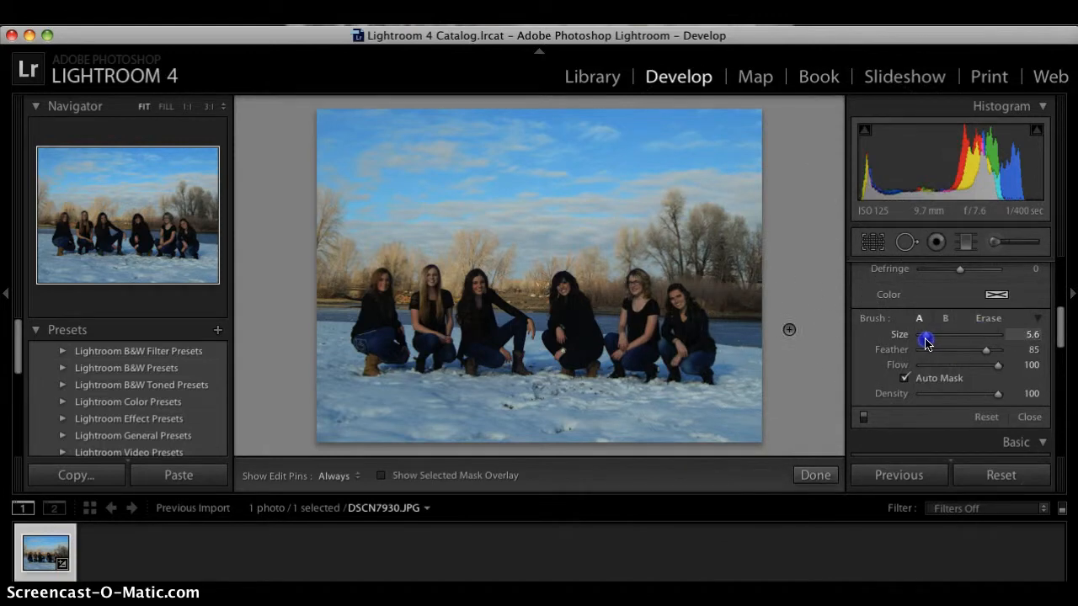
left_click(988, 352)
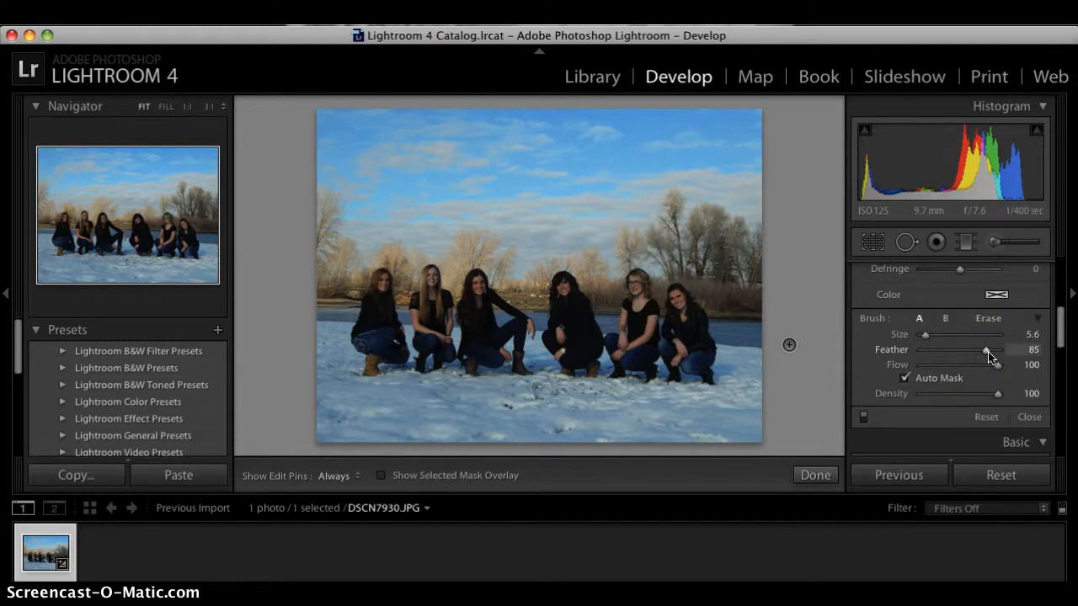
left_click(905, 379)
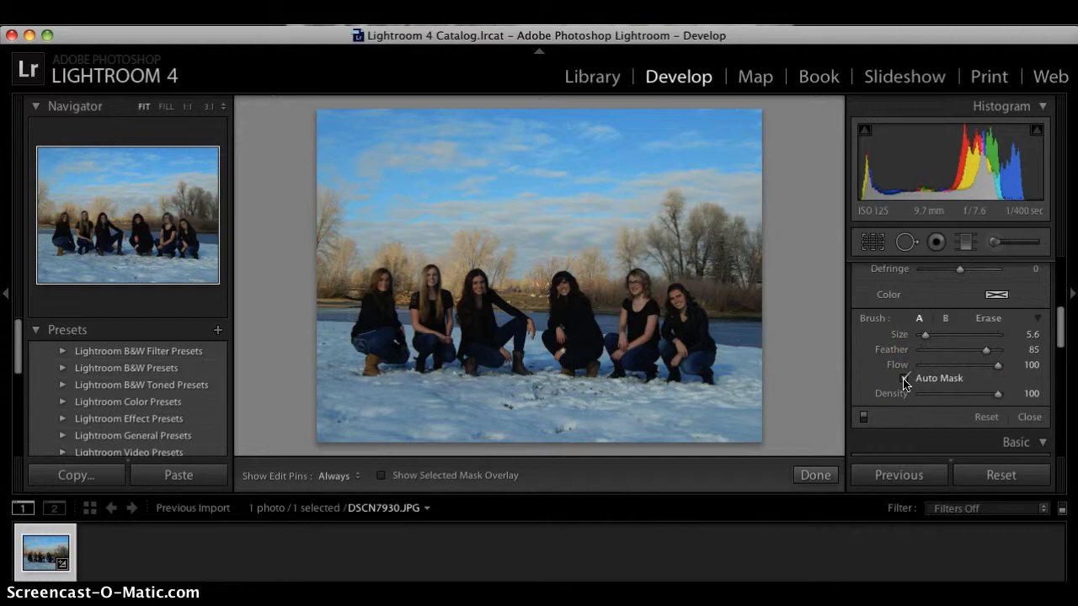
- Brush the 0.76 exposure adjustment over the crouching woman at the far right and check its coverage with the mask overlay
mouse_move(709, 335)
left_mouse_down()
mouse_move(695, 313)
mouse_move(706, 346)
left_mouse_up()
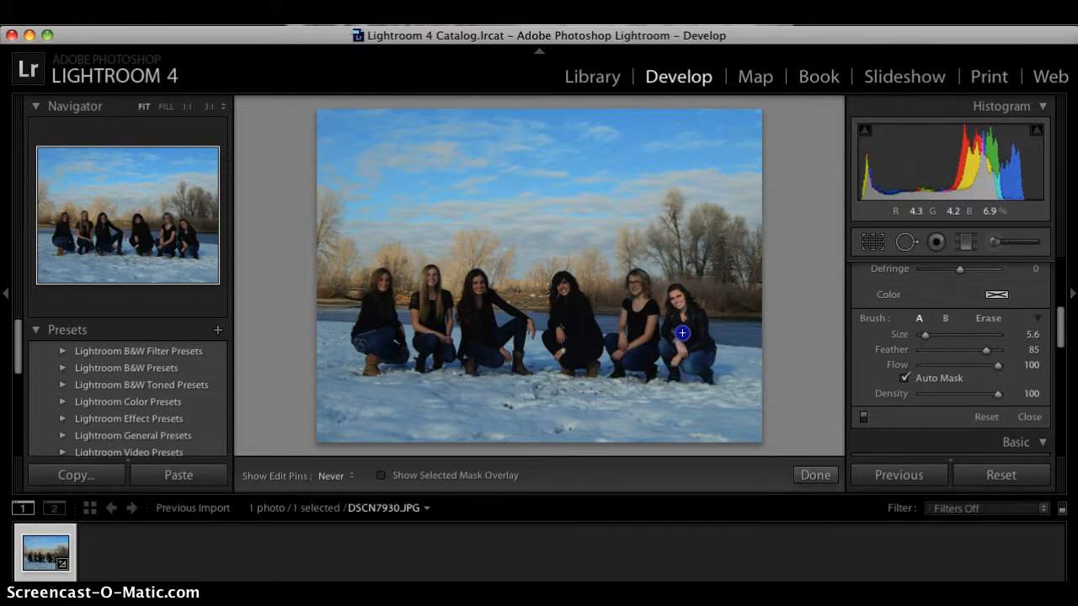
key("h")
left_click_drag(684, 293, 687, 339)
scroll(973, 406, "up", 1)
scroll(973, 406, "up", 5)
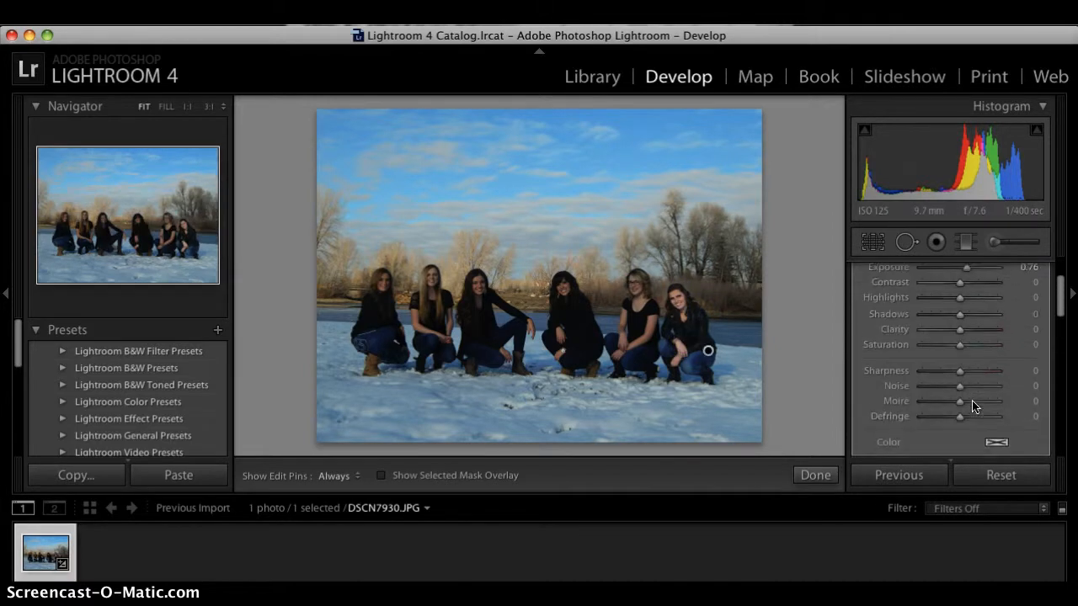
left_click_drag(976, 356, 967, 351)
left_click(693, 298)
key("h")
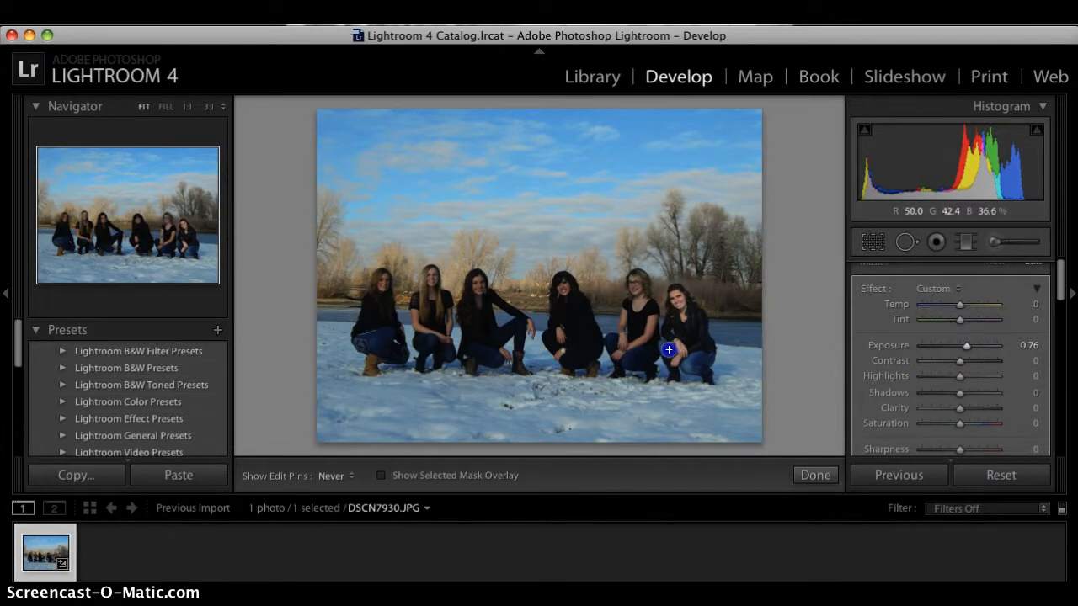
key("h")
left_click(704, 354)
mouse_move(699, 354)
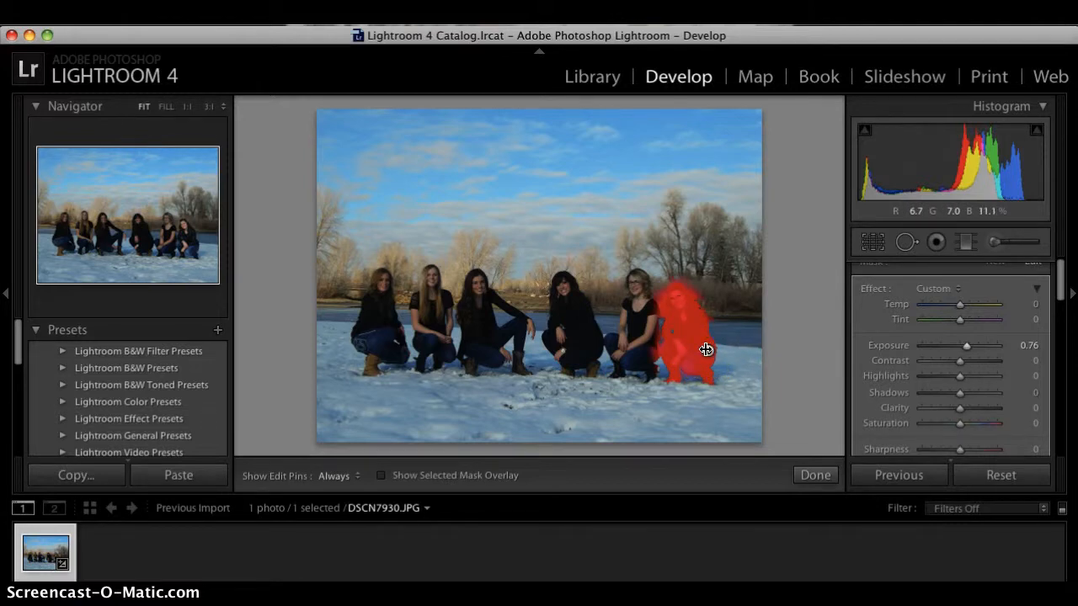
- Brush the same exposure adjustment over the other five women in the group, from their hair down to their boots
key("h")
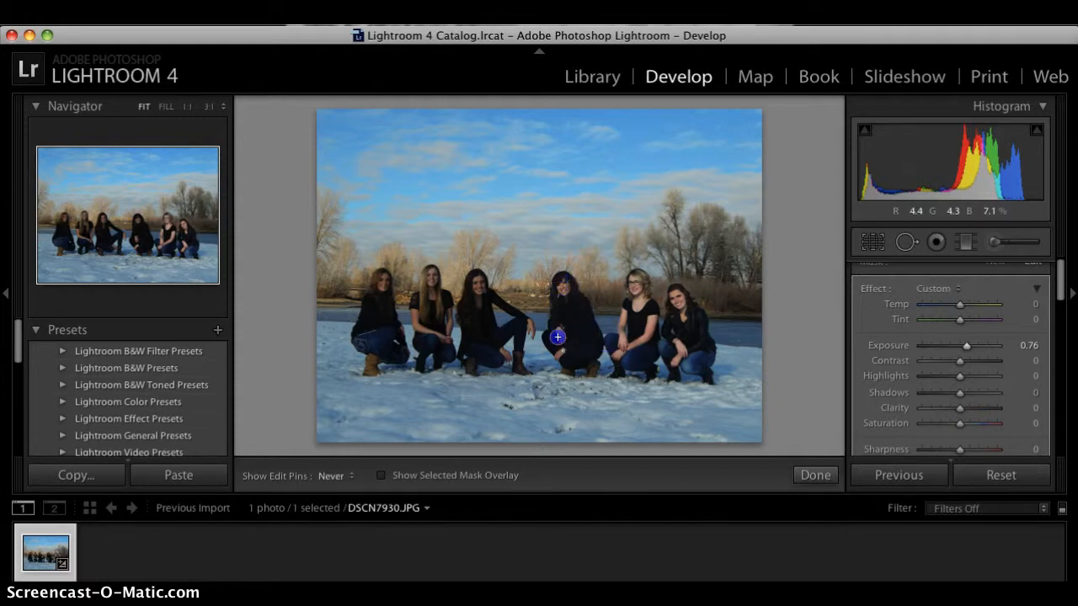
left_click_drag(592, 372, 586, 337)
mouse_move(478, 283)
left_mouse_down()
mouse_move(483, 327)
mouse_move(468, 280)
mouse_move(474, 361)
mouse_move(489, 365)
mouse_move(494, 325)
mouse_move(513, 322)
mouse_move(515, 358)
left_mouse_up()
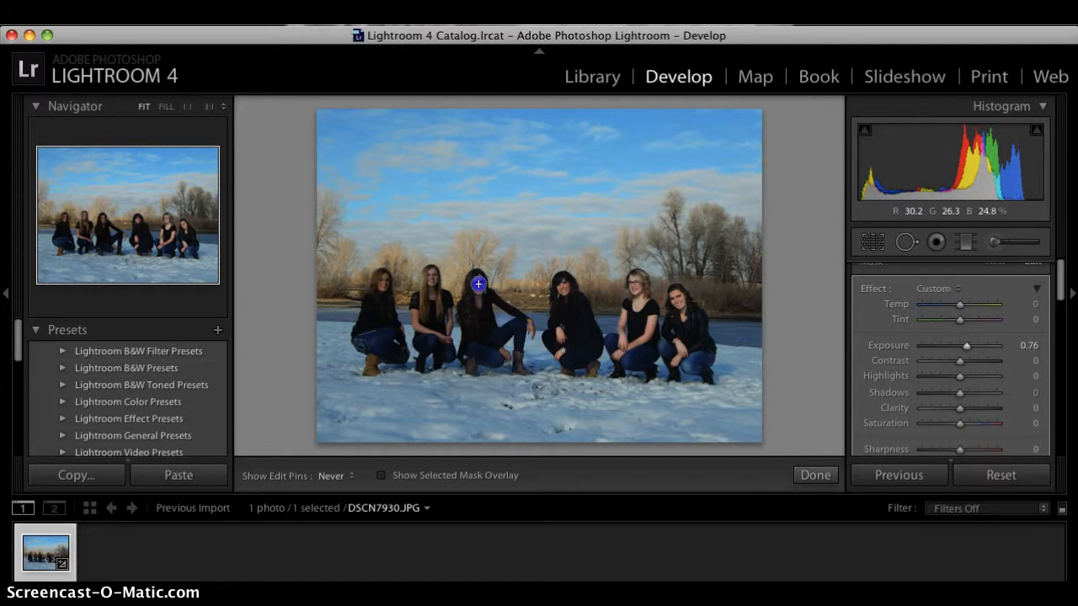
left_click_drag(477, 278, 473, 377)
mouse_move(431, 306)
left_mouse_down()
mouse_move(428, 267)
mouse_move(425, 335)
mouse_move(416, 298)
mouse_move(434, 324)
mouse_move(449, 302)
mouse_move(444, 340)
left_mouse_up()
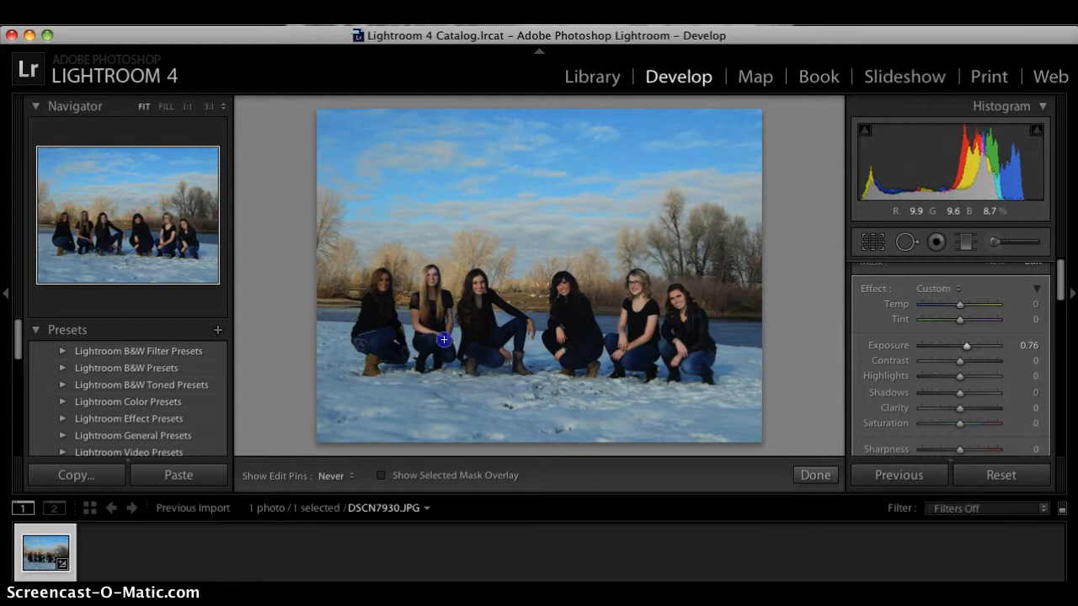
mouse_move(420, 356)
left_mouse_down()
mouse_move(441, 367)
mouse_move(387, 357)
mouse_move(373, 311)
left_mouse_up()
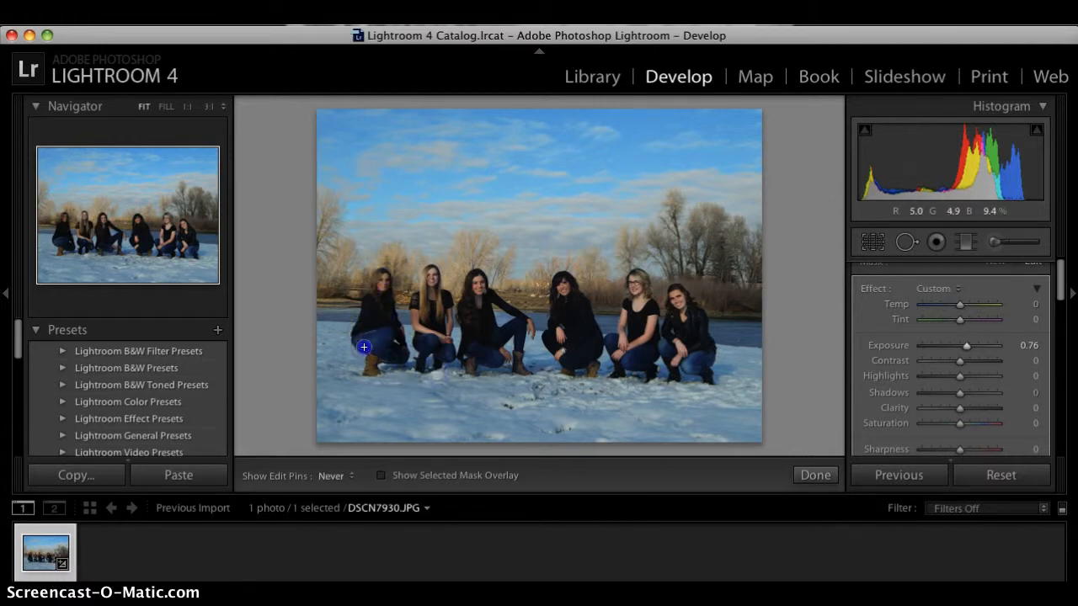
left_click_drag(372, 372, 405, 357)
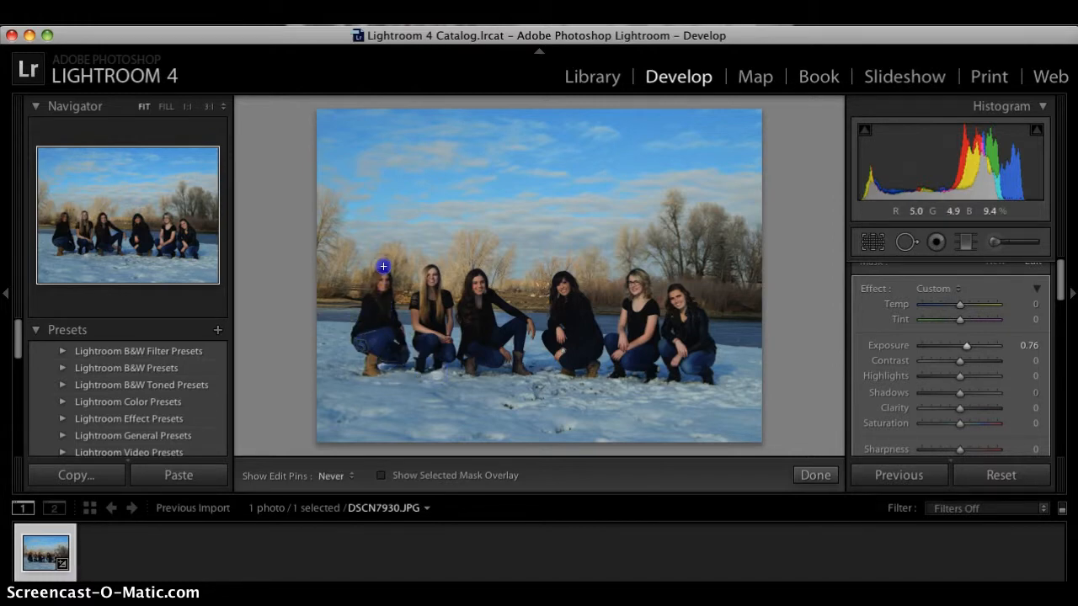
key("h")
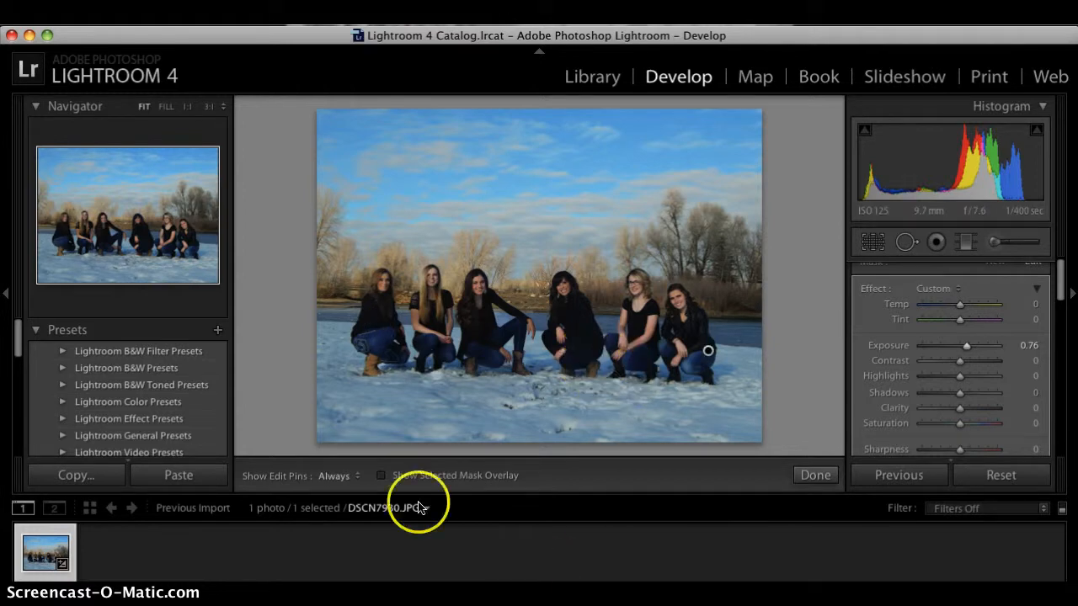
- Show the mask overlay and use the Erase brush at size 3.4 to remove mask spill around the women's heads
left_click(383, 476)
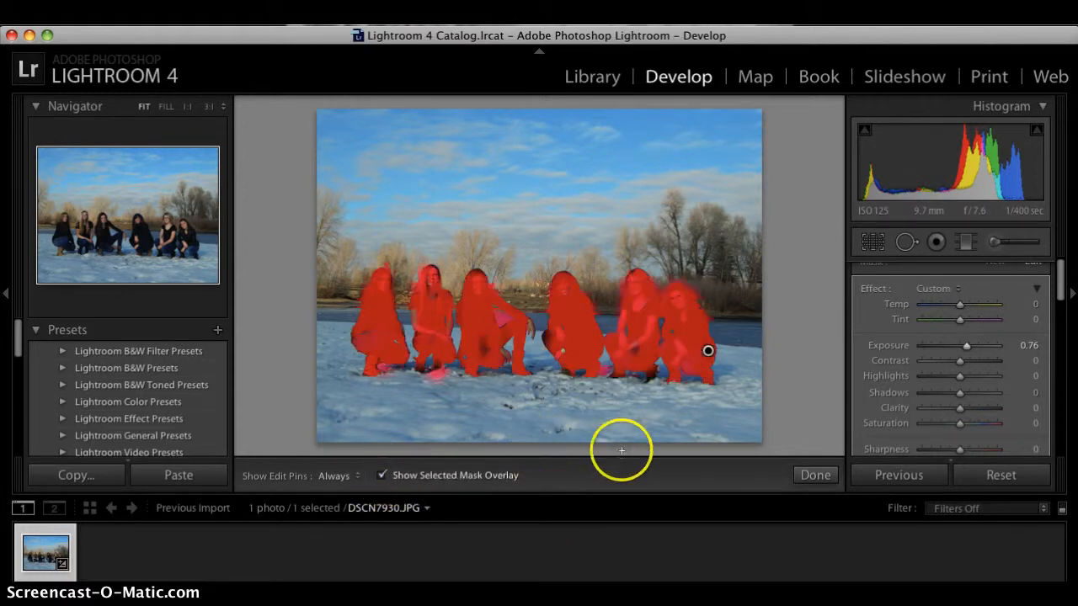
scroll(926, 386, "down", 6)
left_click(987, 387)
key("h")
left_click(615, 273)
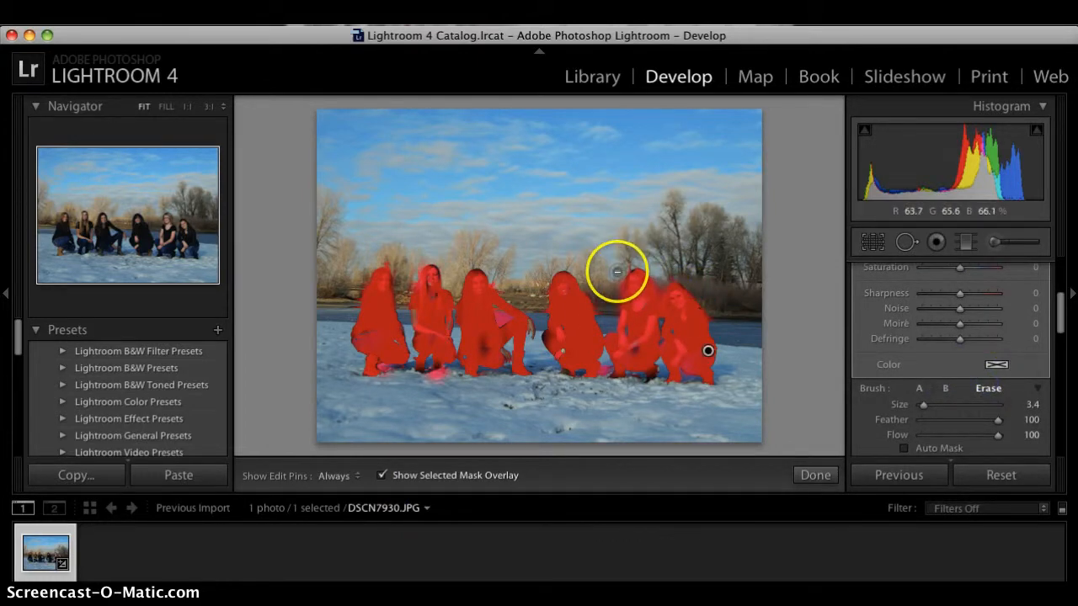
mouse_move(610, 311)
left_mouse_down()
mouse_move(552, 266)
mouse_move(598, 295)
left_mouse_up()
left_click_drag(503, 289, 482, 277)
key("h")
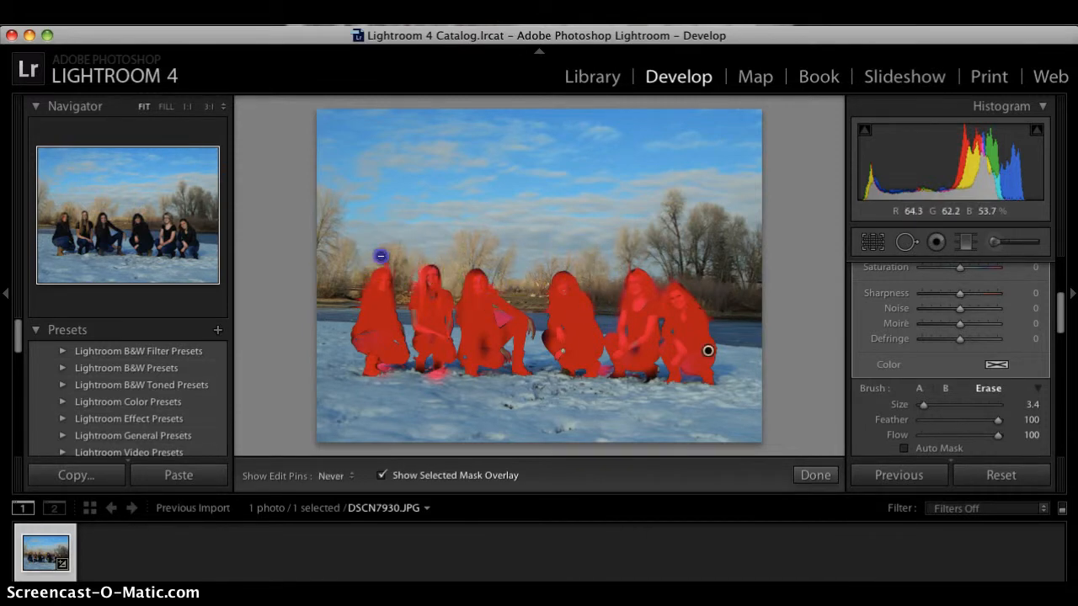
- Erase the mask spill on the snow beside the second woman's boots and hide the mask overlay
left_click(416, 385)
key("h")
key("h")
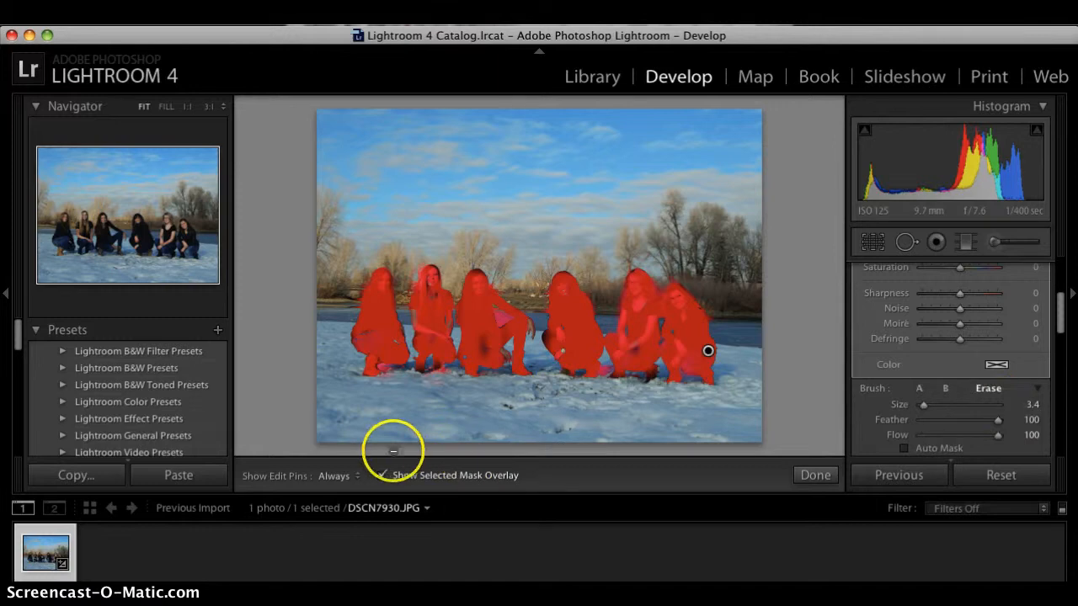
left_click(381, 475)
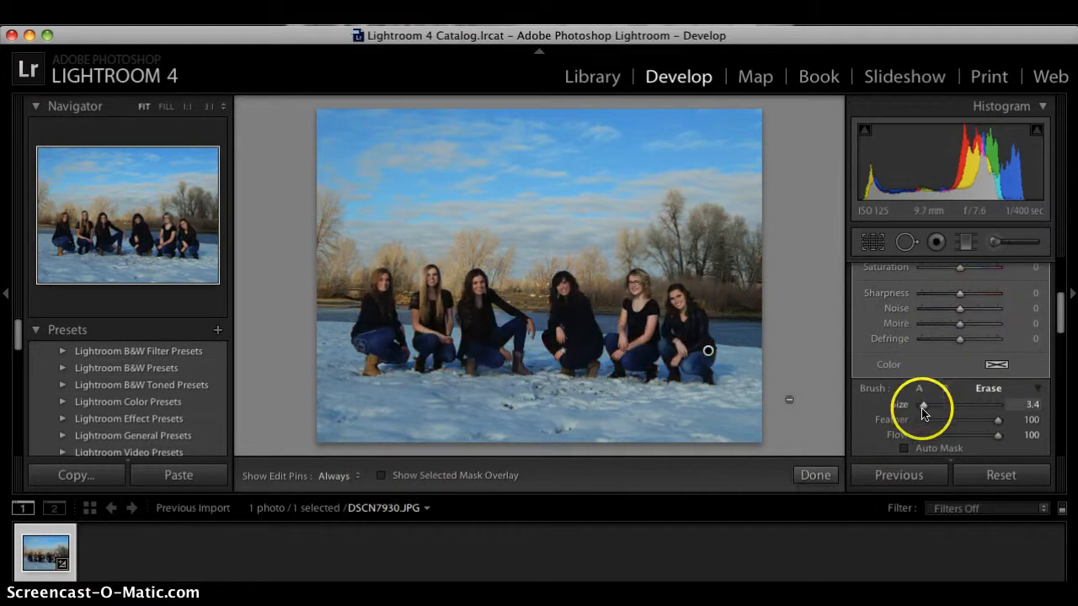
- Reselect the existing adjustment pin on the far-right woman to revisit its exposure, and close the Adjustment Brush
scroll(931, 358, "up", 5)
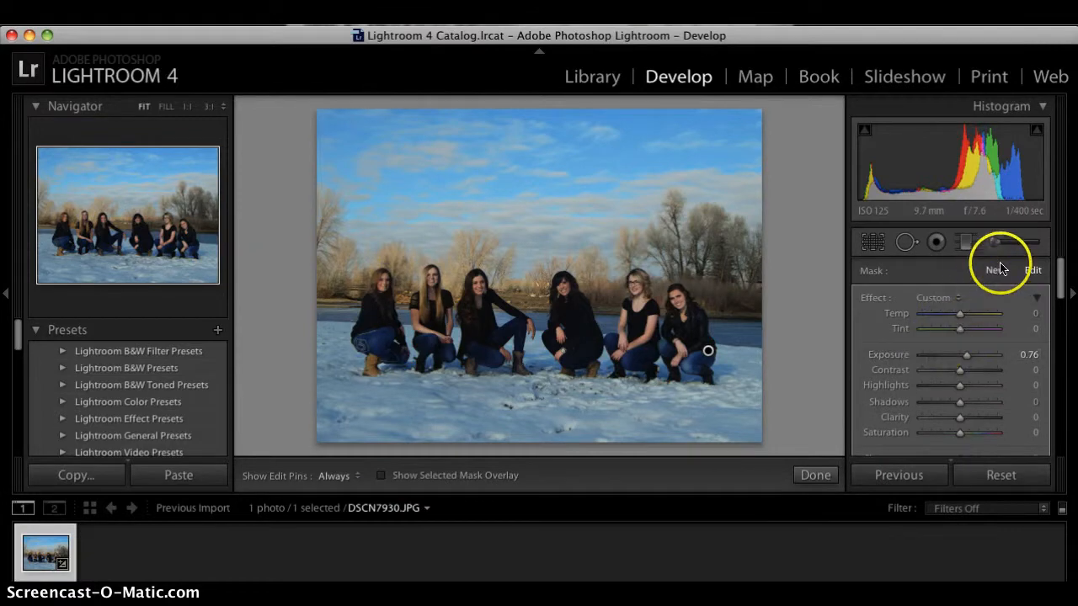
left_click(996, 271)
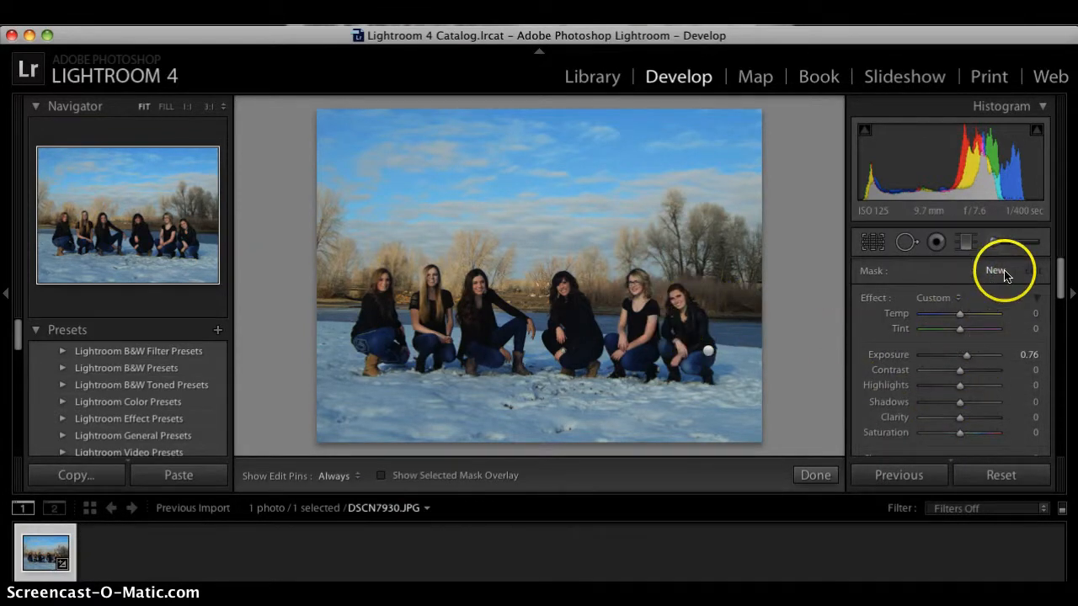
left_click(705, 357)
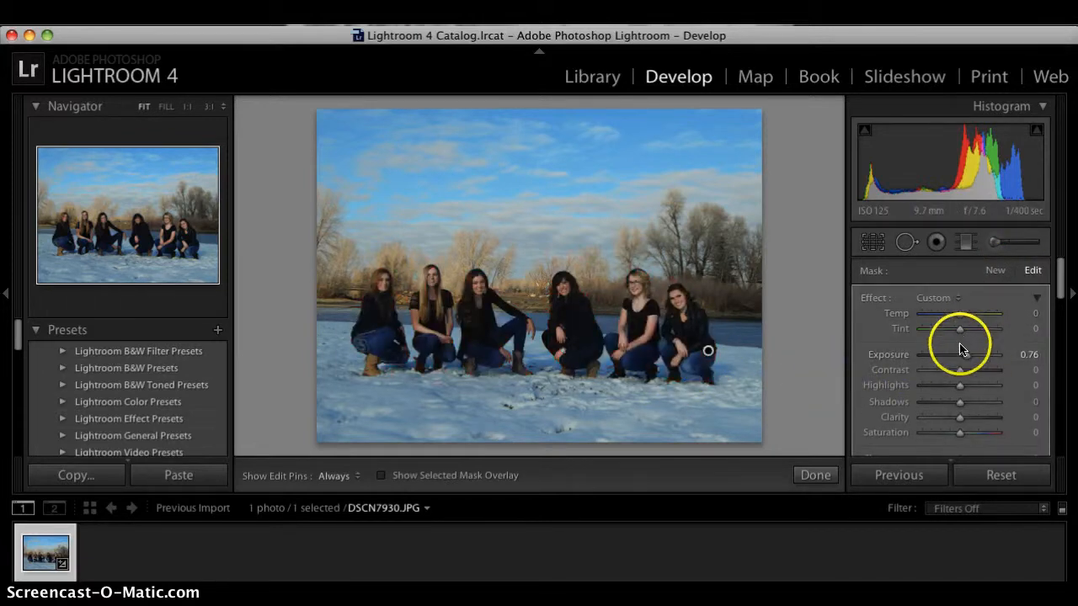
mouse_move(967, 360)
left_mouse_down()
mouse_move(1002, 358)
mouse_move(944, 357)
mouse_move(975, 359)
mouse_move(966, 362)
left_mouse_up()
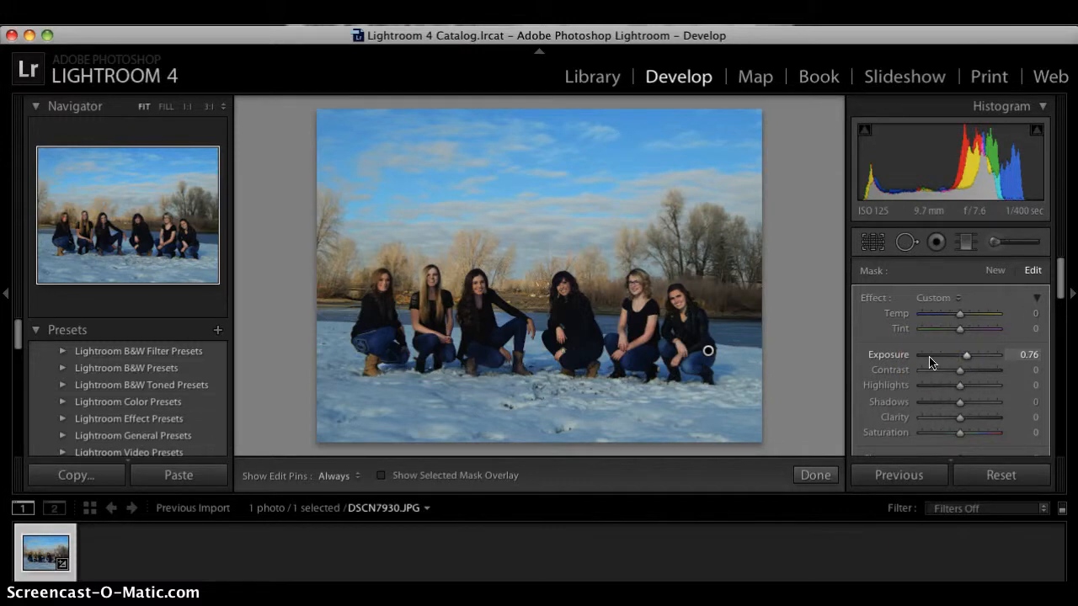
left_click(929, 291)
left_click(816, 475)
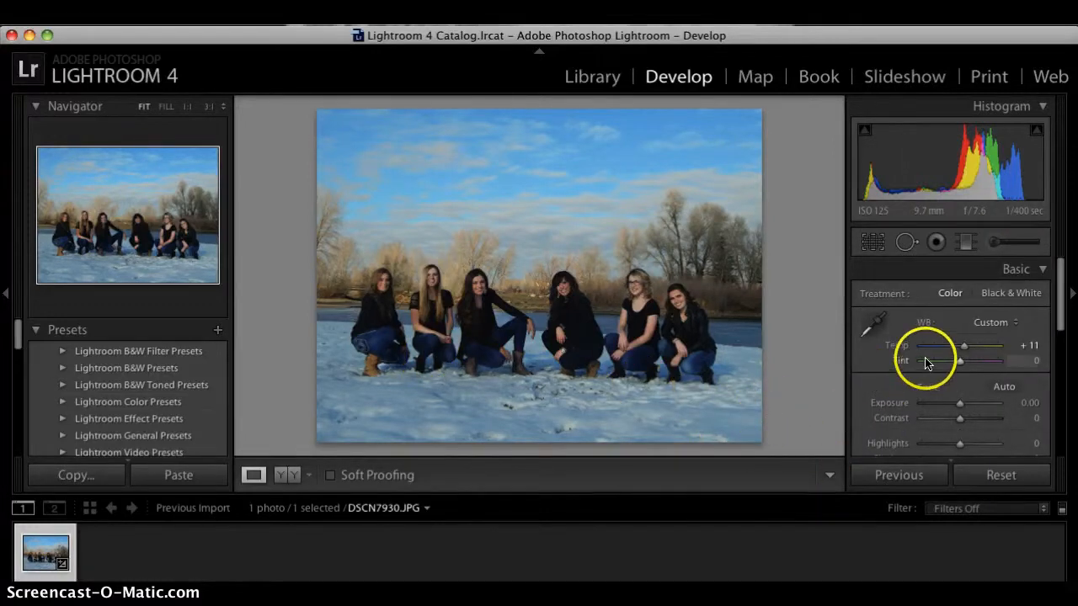
- Reopen the Adjustment Brush and toggle its adjustments off and on to compare the photo before and after
left_click(1002, 242)
scroll(920, 367, "down", 5)
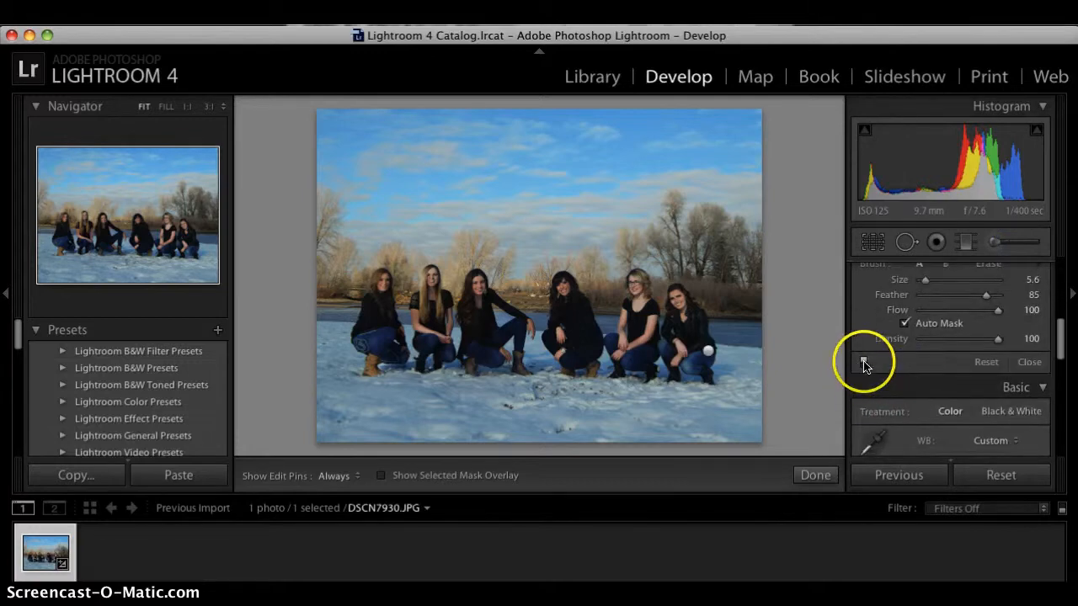
left_click(865, 363)
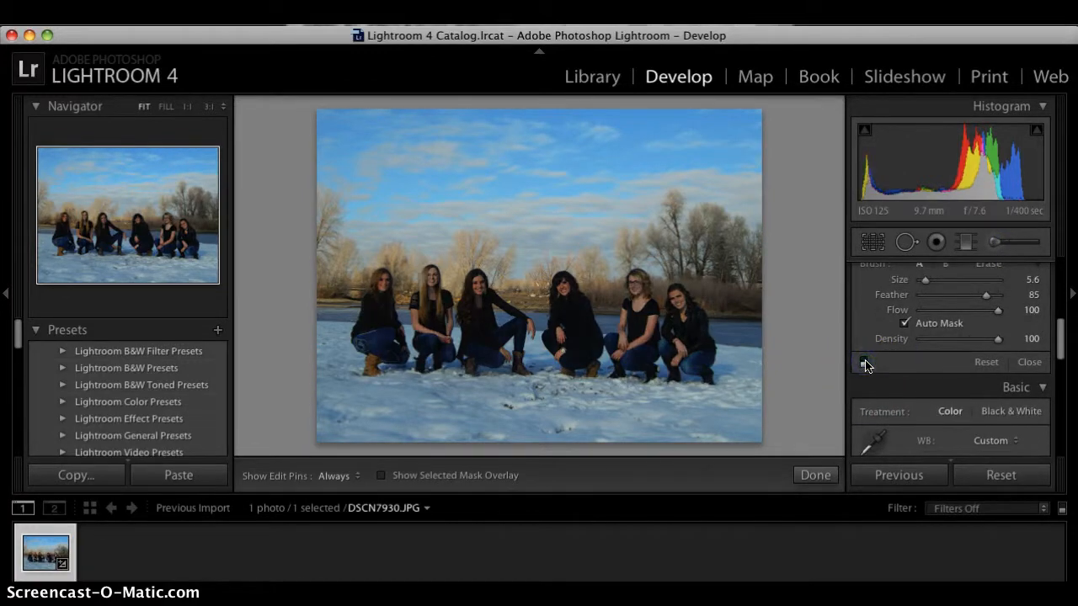
left_click(865, 363)
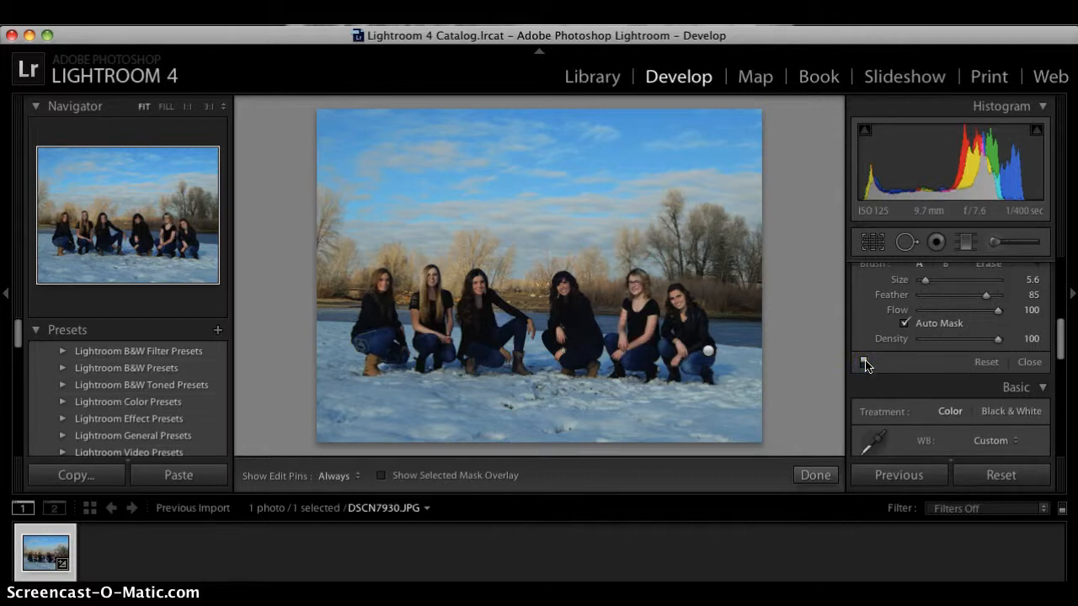